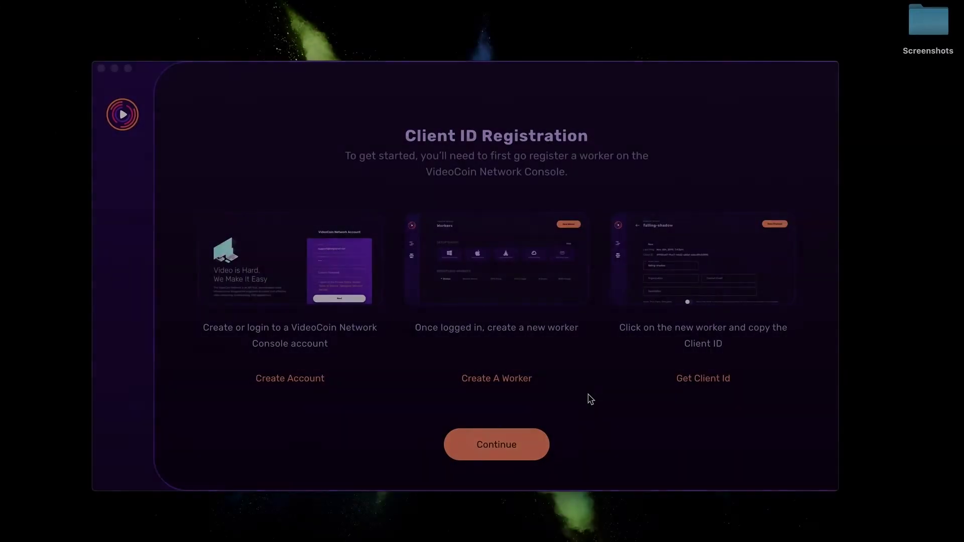
# Step: From Client ID registration, open the console sign-up page and focus its Email field
pyautogui.click(290, 378)
pyautogui.click(612, 258)
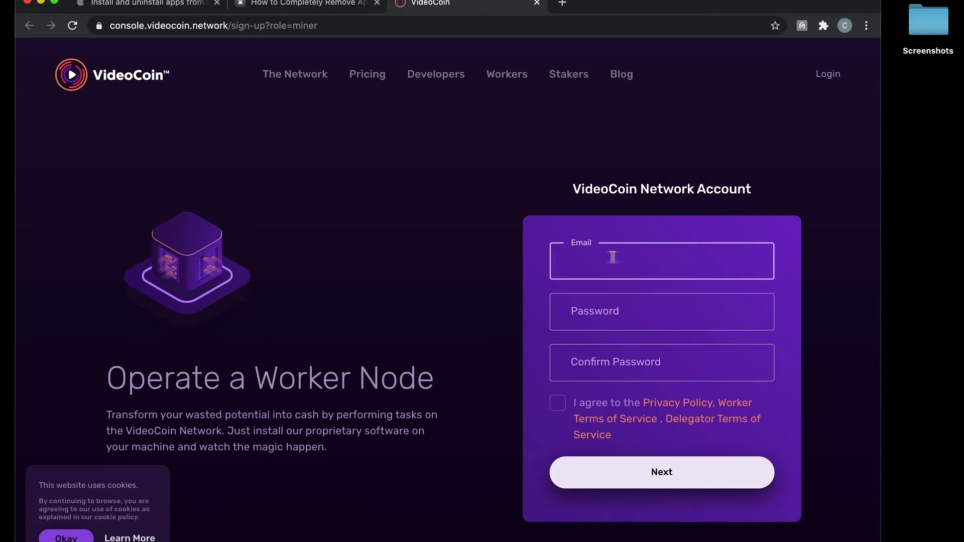
pyautogui.write('mail@example.com')
# Step: Sign up with email and confirmed password, accept the terms, and open the Workers page
pyautogui.press('Tab')
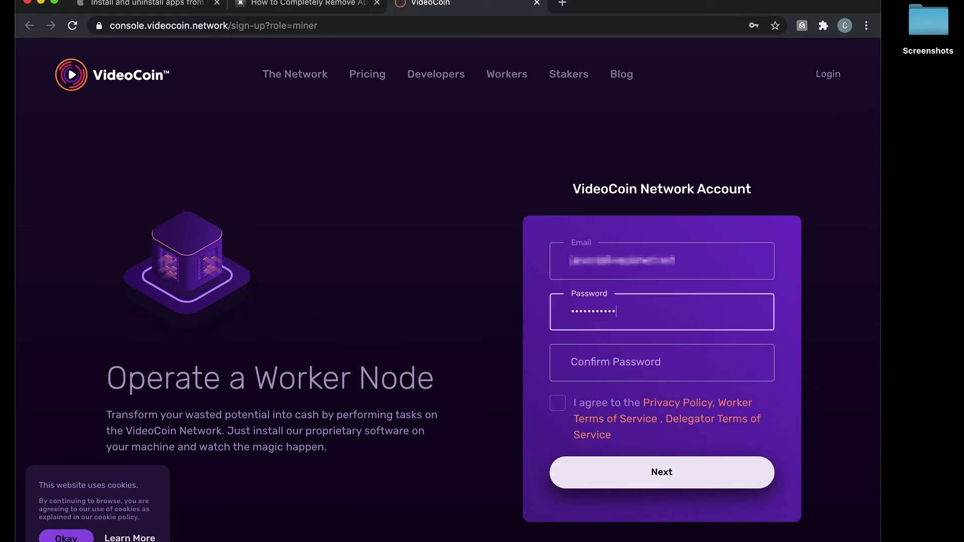
pyautogui.press('Tab')
pyautogui.click(558, 402)
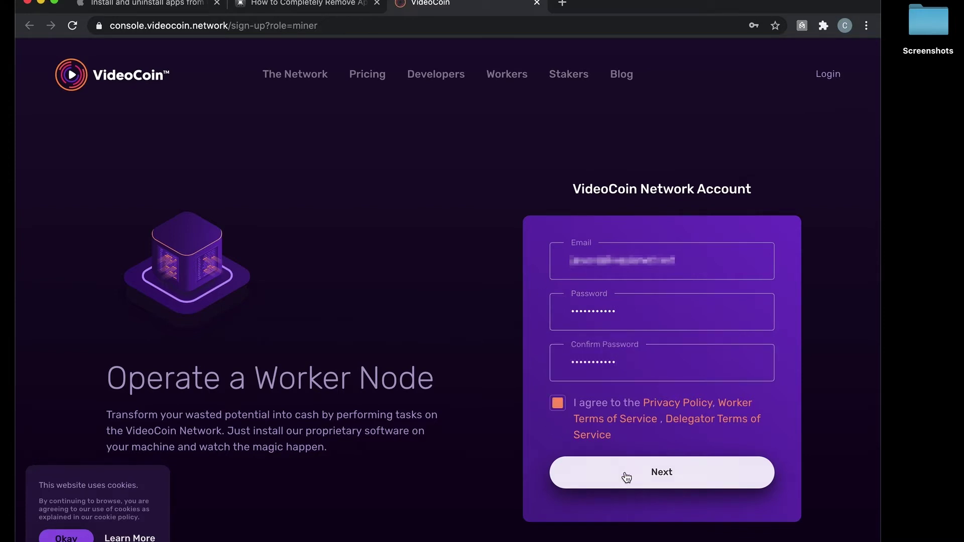
pyautogui.click(629, 473)
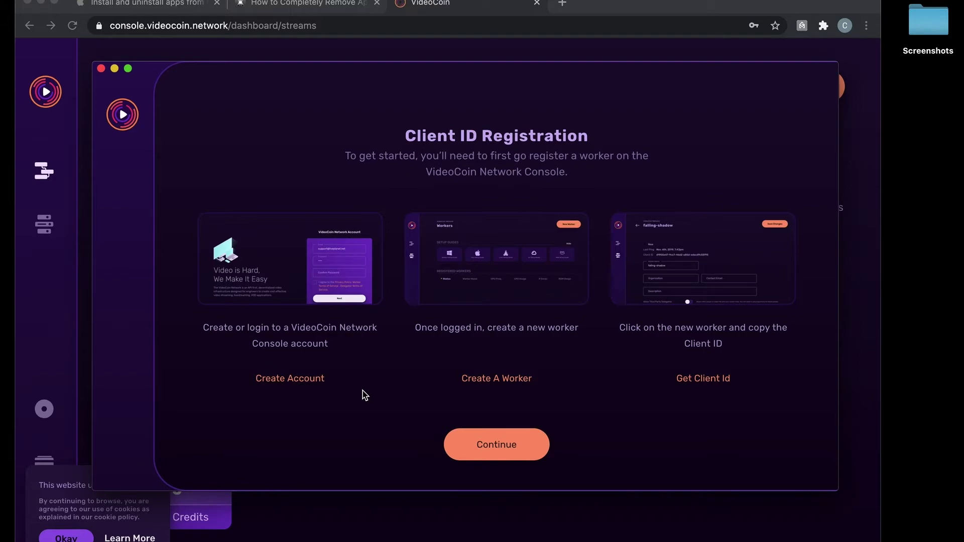
pyautogui.click(484, 381)
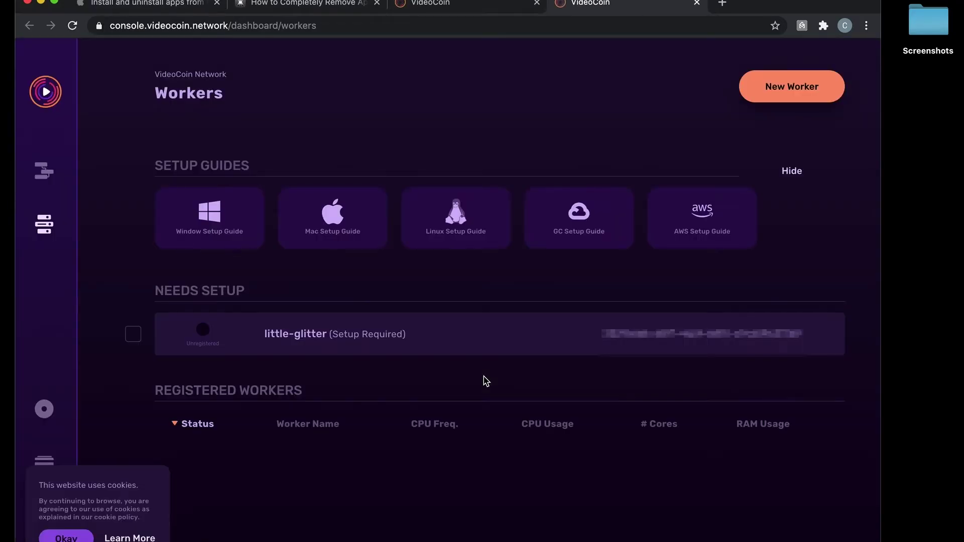
# Step: Create a new worker, open empty-firefly and select its Client ID
pyautogui.click(765, 96)
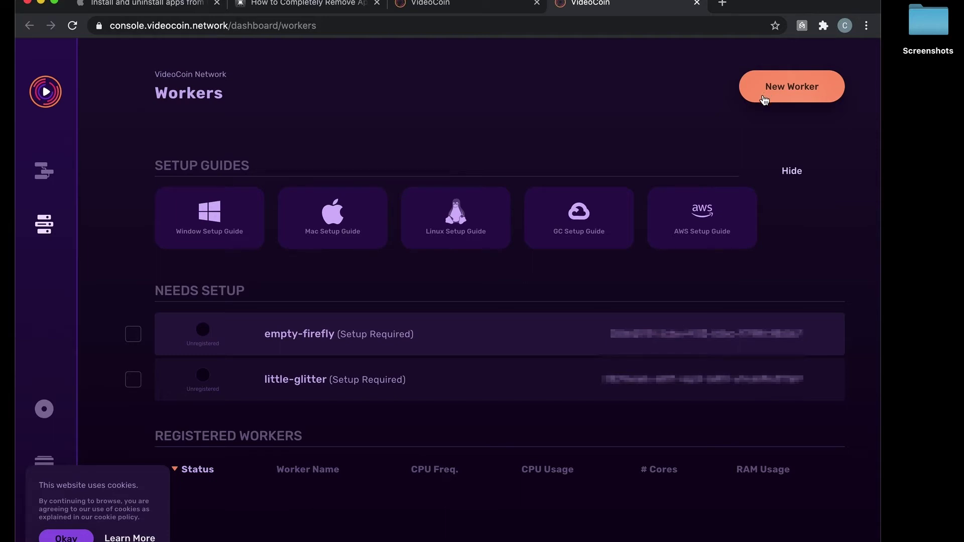
pyautogui.click(315, 337)
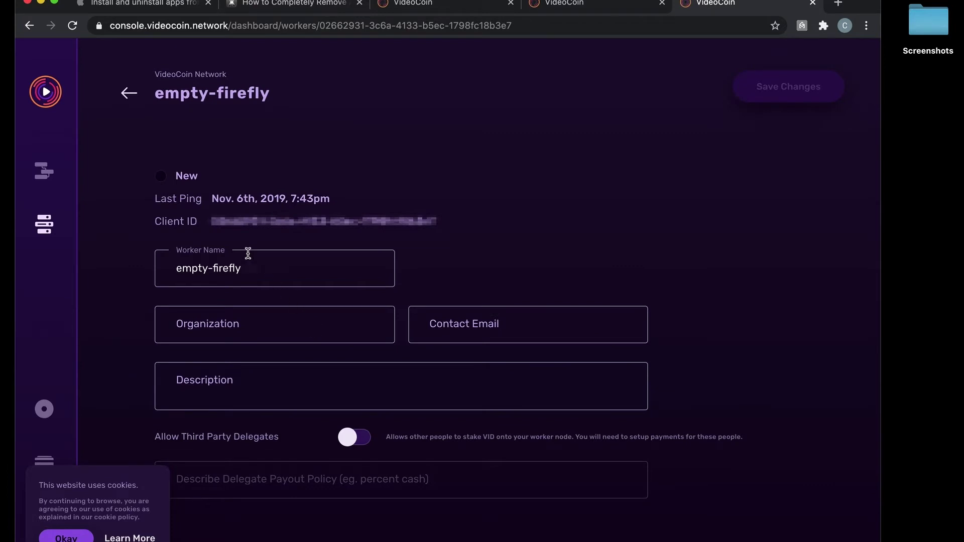
pyautogui.moveTo(213, 222); pyautogui.dragTo(440, 226)
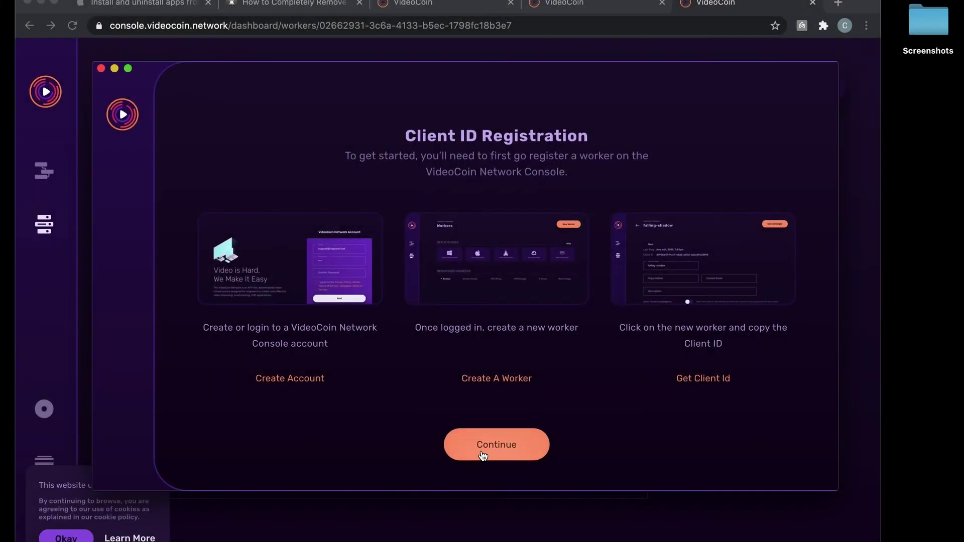
pyautogui.click(490, 447)
# Step: Paste empty-firefly's Client ID into Worker Hub and continue to Infura setup
pyautogui.click(445, 234)
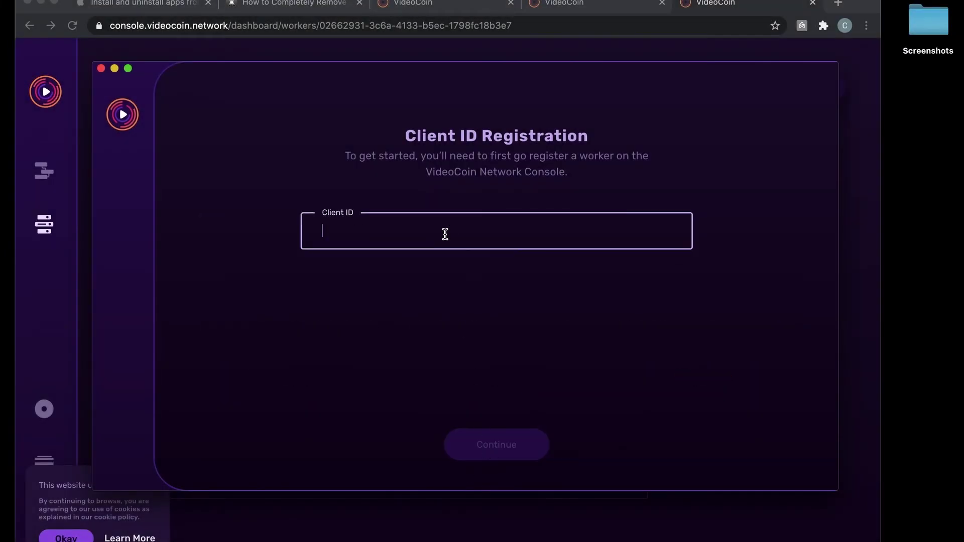
pyautogui.press('super+v')
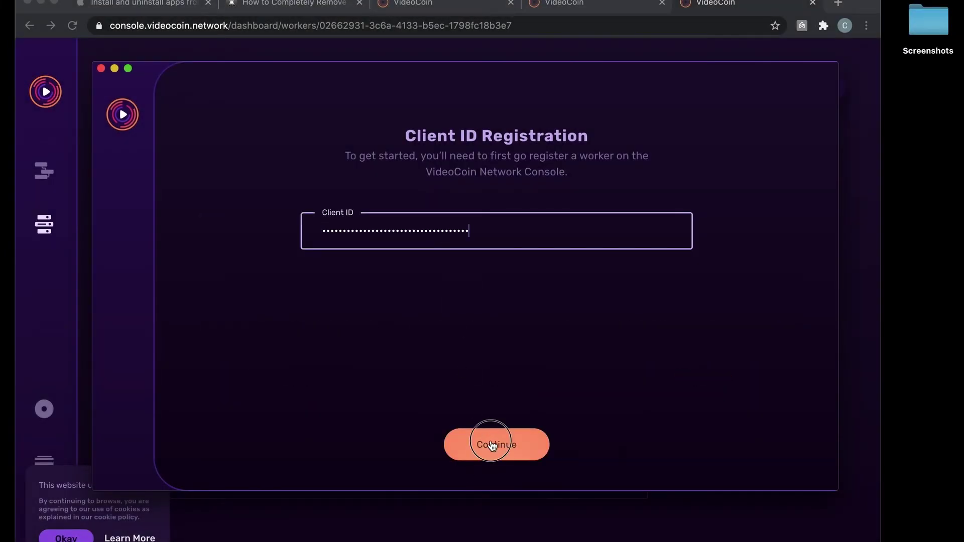
pyautogui.click(496, 445)
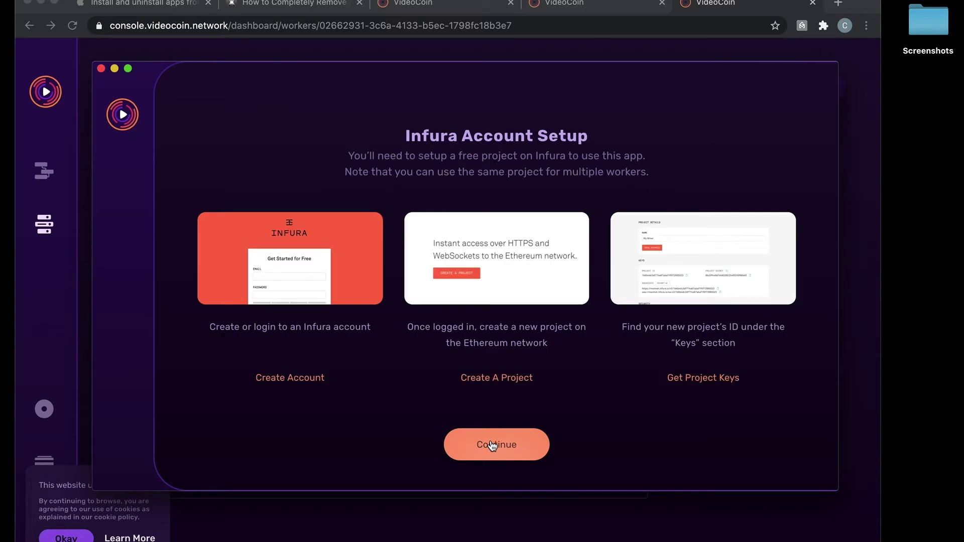
# Step: Sign up for Infura and create the Ethereum project PremierWorker_01
pyautogui.click(317, 382)
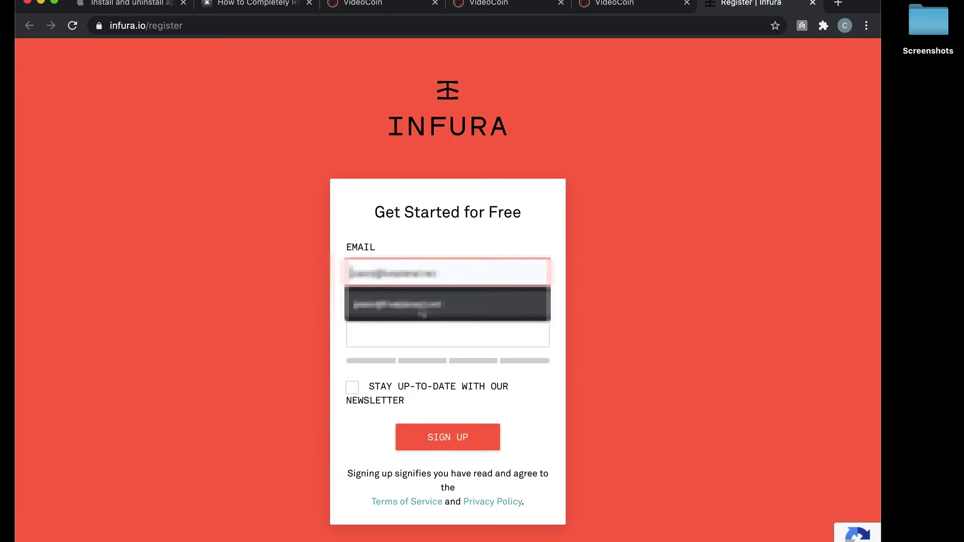
pyautogui.click(420, 335)
pyautogui.write('•••••••••')
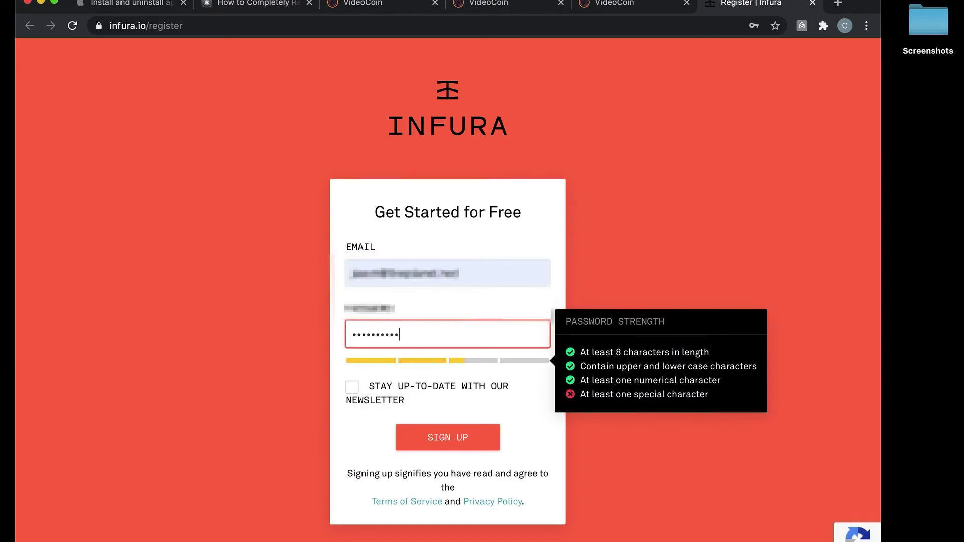
pyautogui.write('•••')
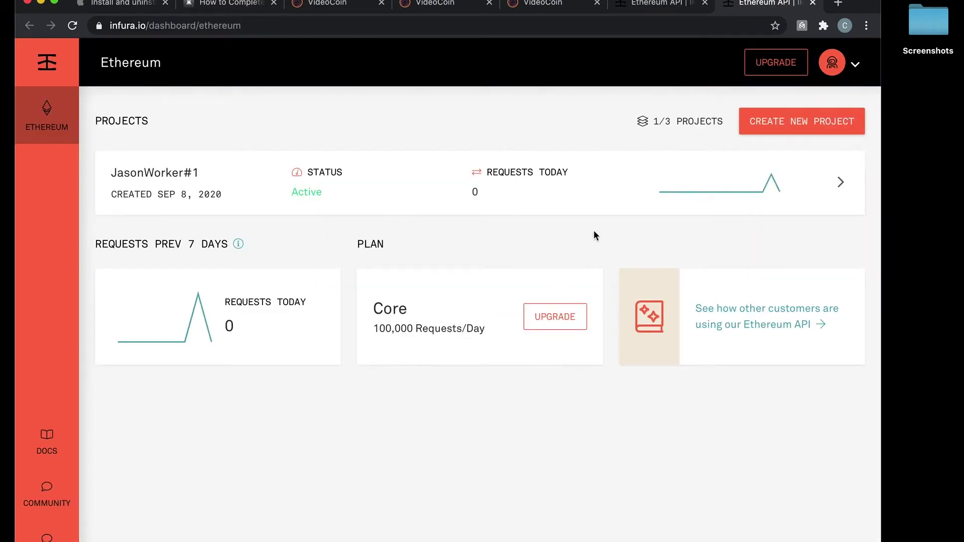
pyautogui.click(801, 121)
pyautogui.write('P')
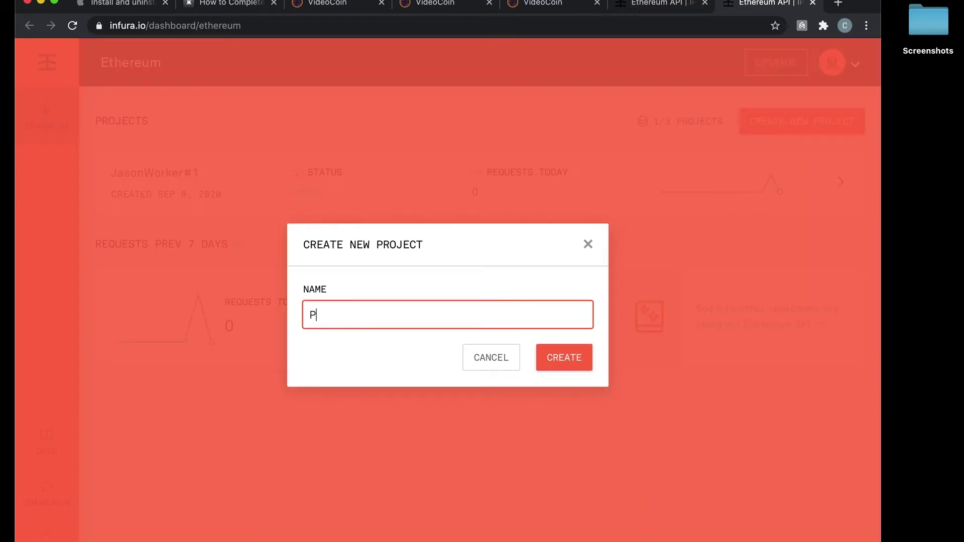
pyautogui.write('remierWorker_01')
pyautogui.click(564, 357)
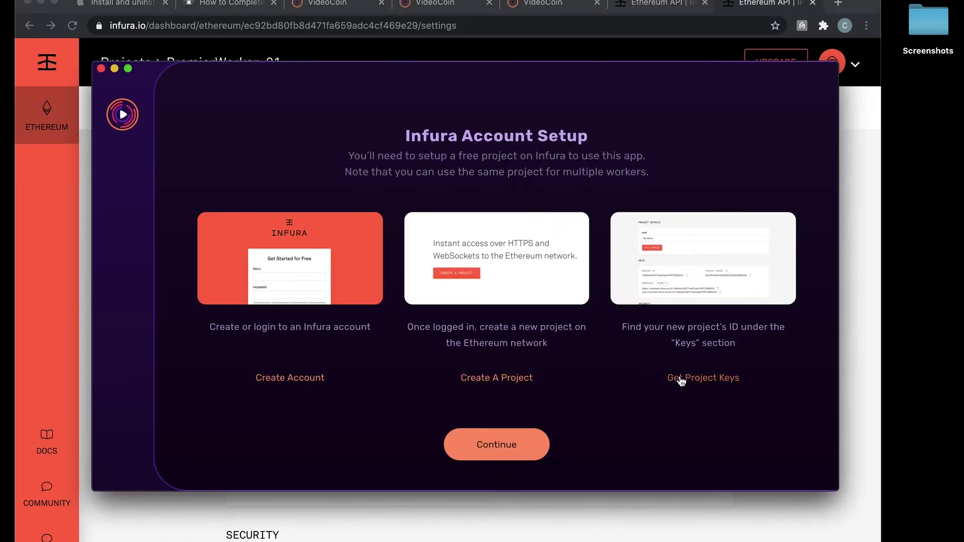
# Step: Copy PremierWorker_01's Project ID and switch back to Worker Hub
pyautogui.click(680, 380)
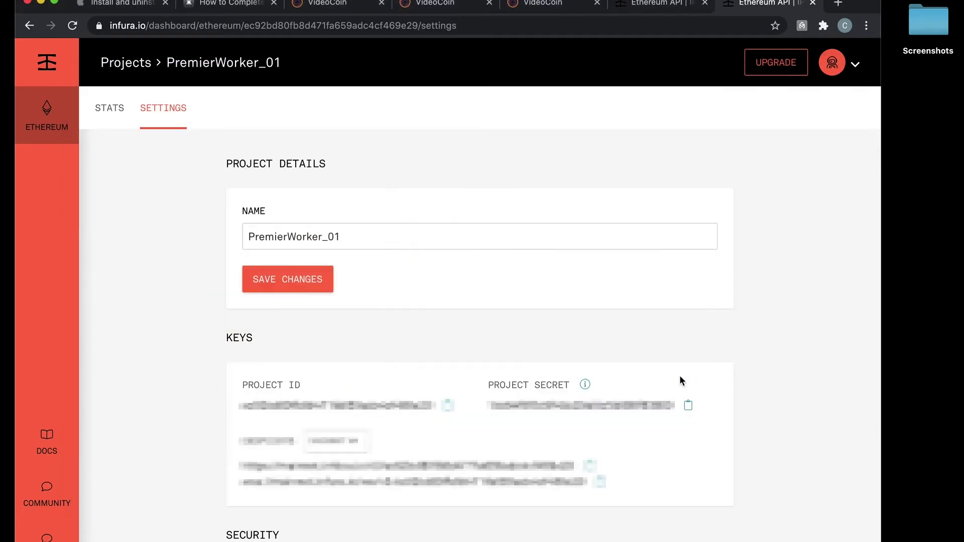
pyautogui.click(448, 407)
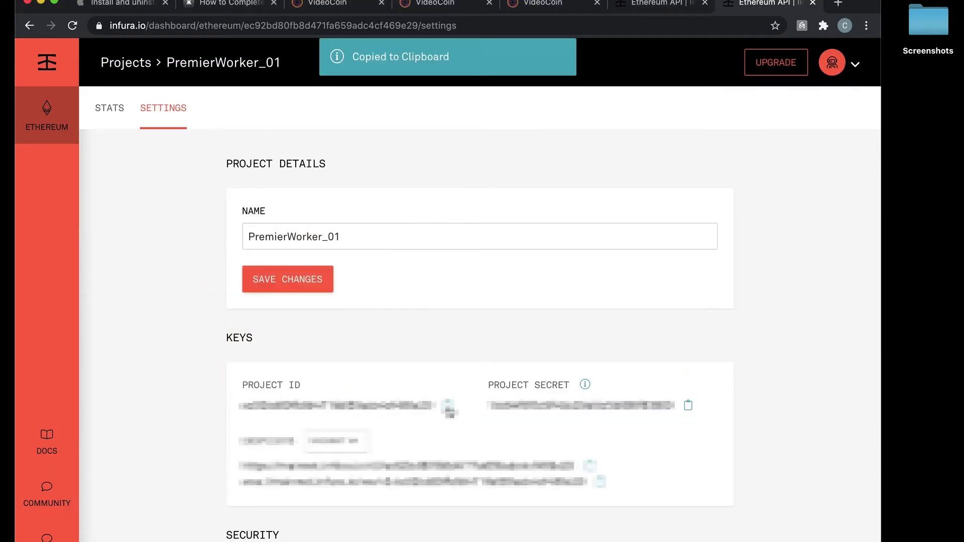
pyautogui.press('super+Tab')
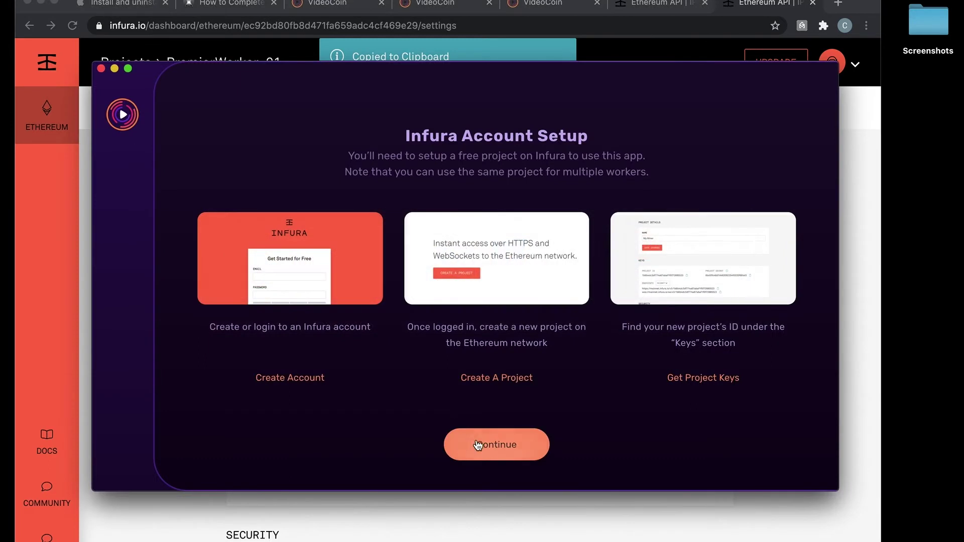
# Step: Paste the PremierWorker_01 Infura Project ID into Worker Hub and finish setup
pyautogui.click(496, 444)
pyautogui.click(443, 230)
pyautogui.press('super+v')
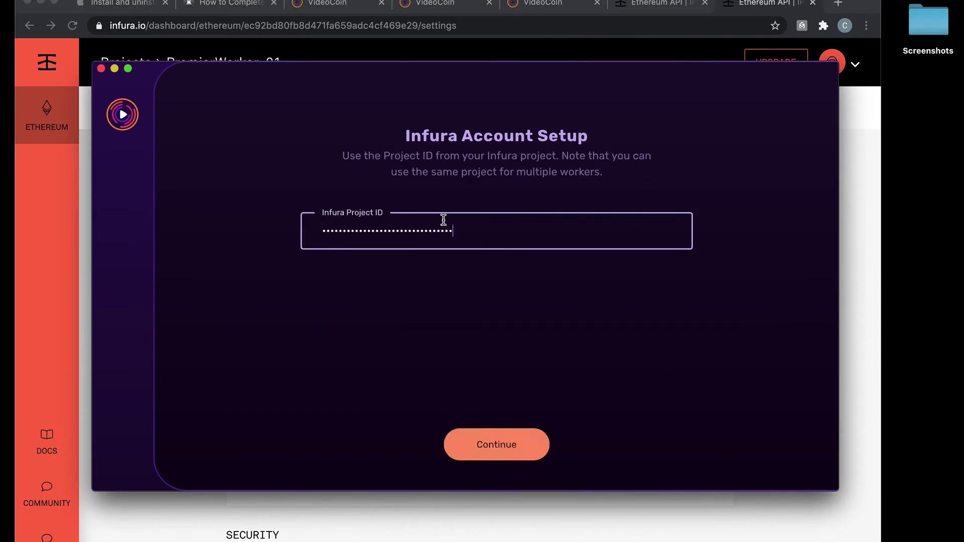
pyautogui.click(485, 439)
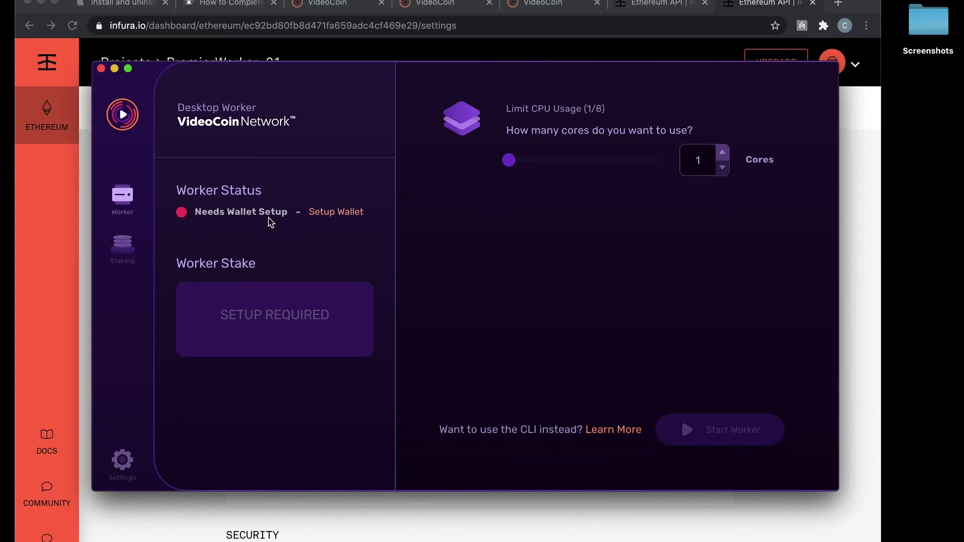
# Step: Add the existing keystore wallet jason.json and unlock it with the pasted passphrase
pyautogui.click(338, 214)
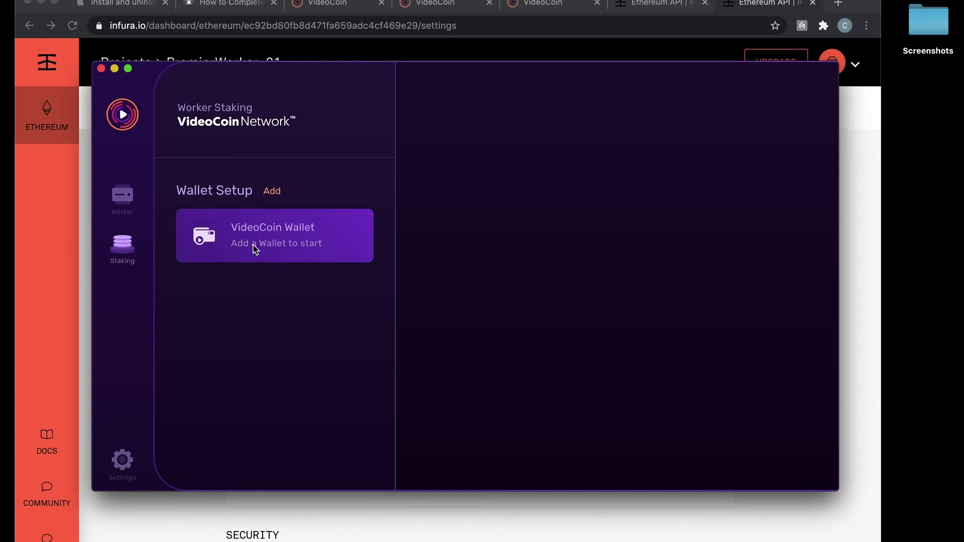
pyautogui.click(272, 191)
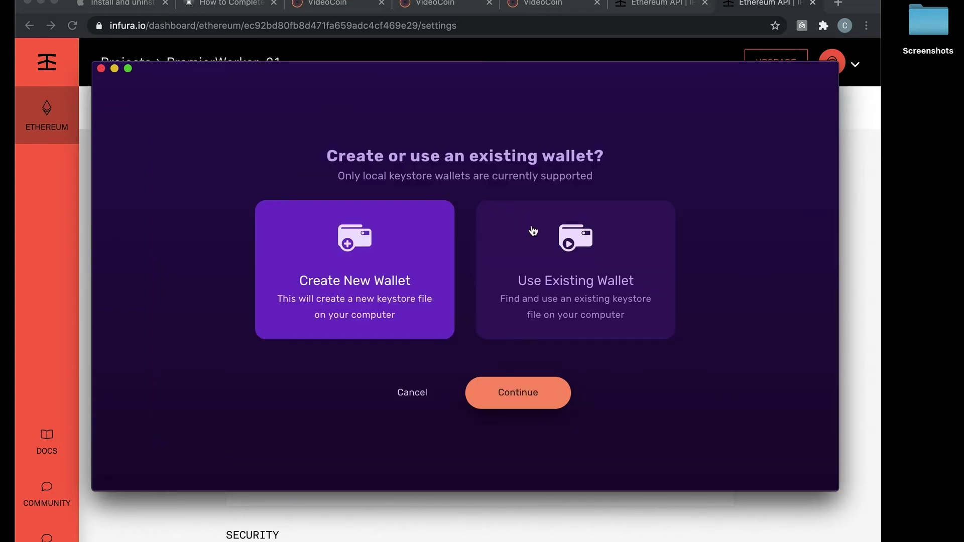
pyautogui.click(559, 268)
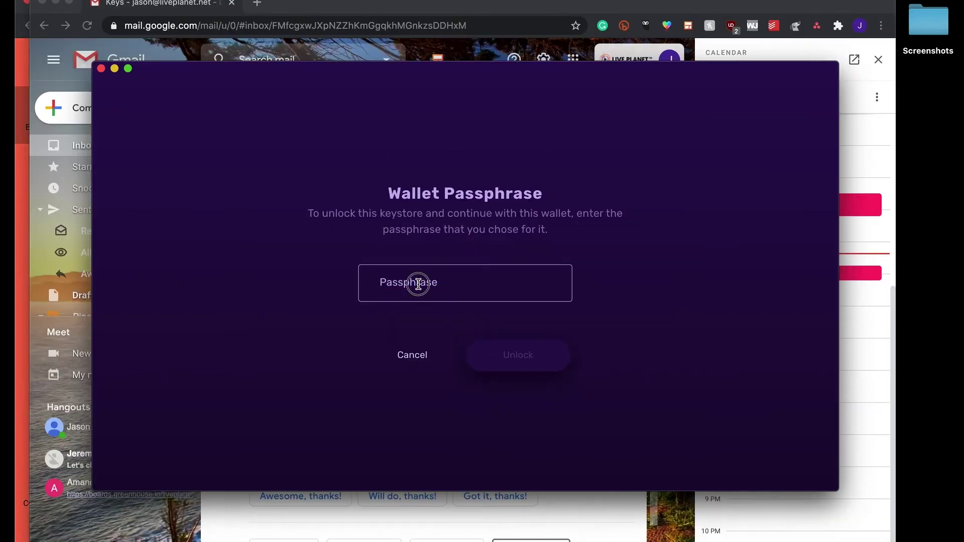
pyautogui.hotkey('ctrl', 'v')
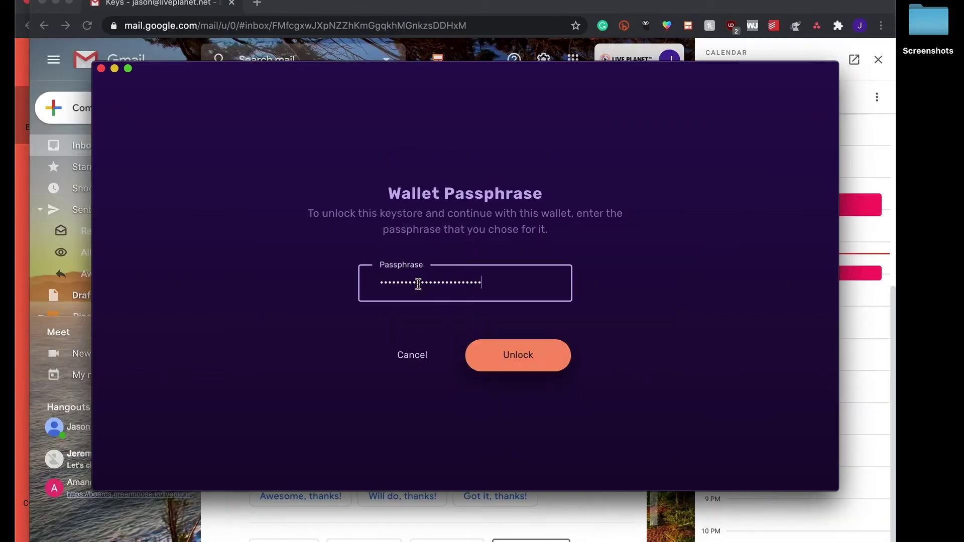
pyautogui.click(502, 367)
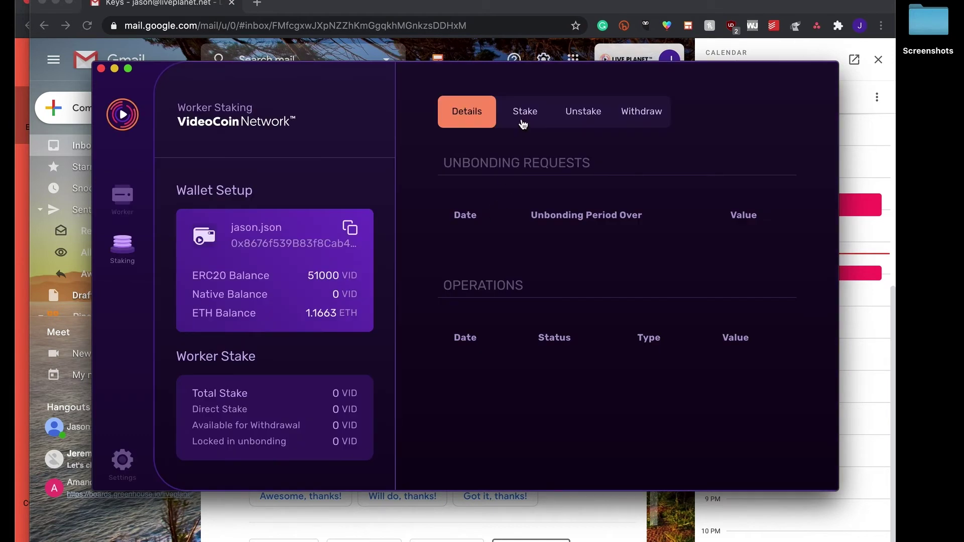
# Step: Stake 50000 VID, replacing the zero amount in the stake form
pyautogui.click(522, 121)
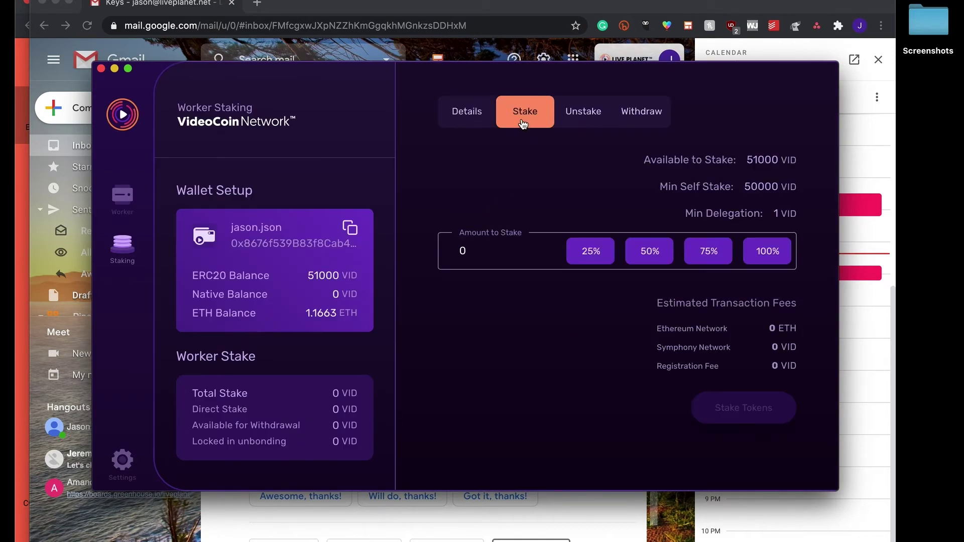
pyautogui.click(498, 250)
pyautogui.moveTo(499, 250); pyautogui.dragTo(433, 243)
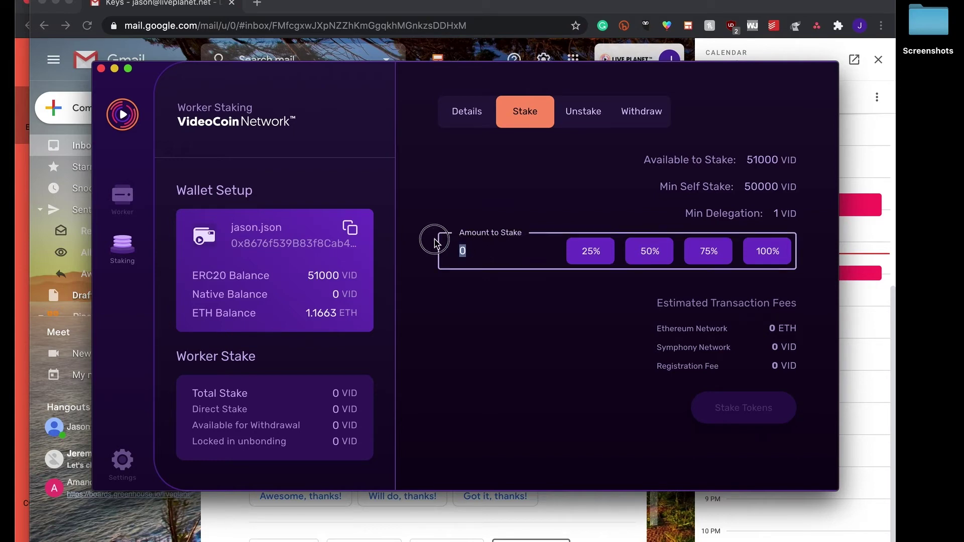
pyautogui.write('50')
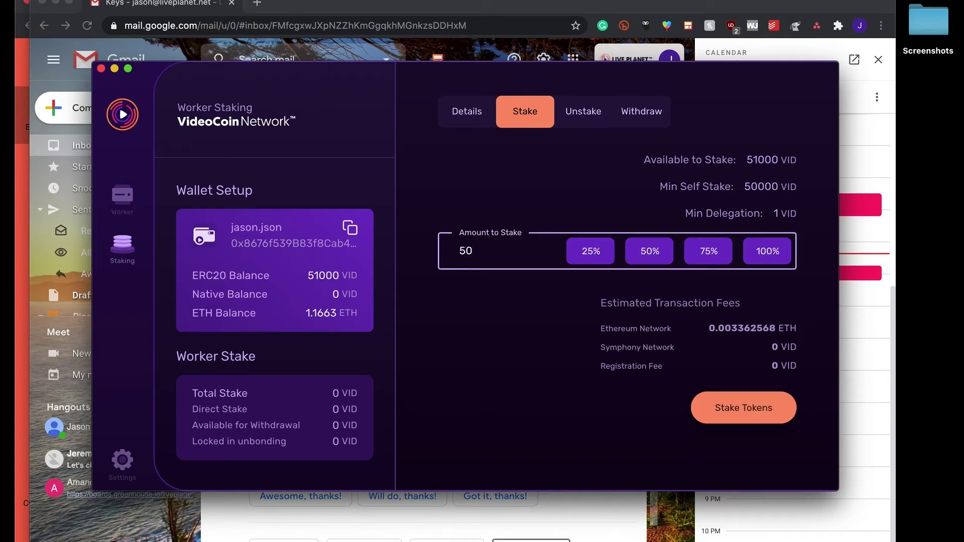
pyautogui.write('000')
pyautogui.click(719, 415)
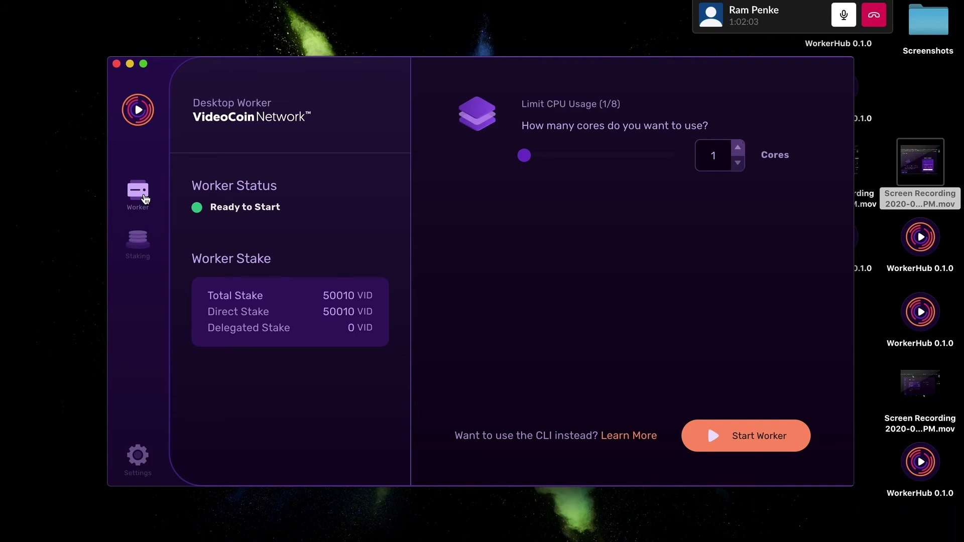
# Step: Review the Stake, Unstake and Withdraw tabs, then return to staking Details and Operations
pyautogui.click(138, 240)
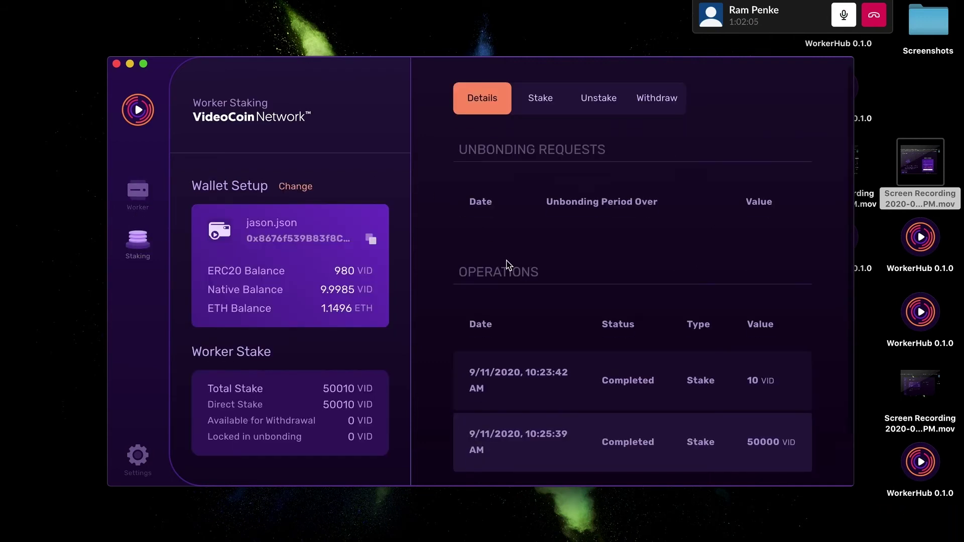
pyautogui.scroll(-3, 504, 262)
pyautogui.scroll(3, 506, 266)
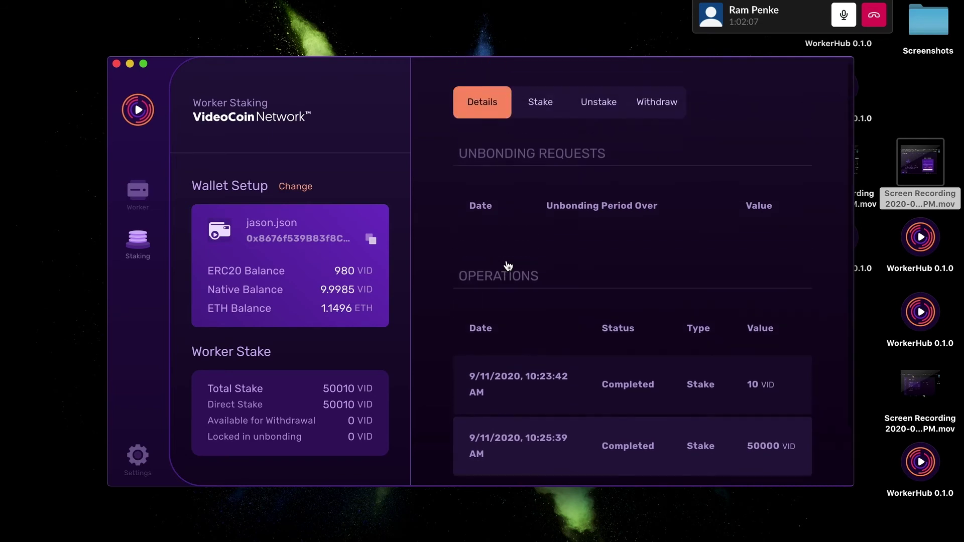
pyautogui.scroll(1, 506, 265)
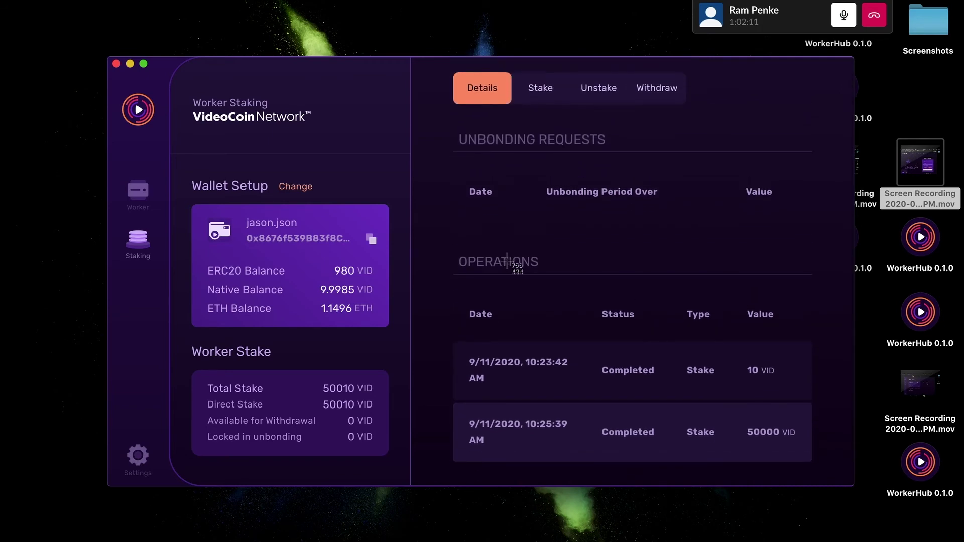
pyautogui.click(539, 88)
pyautogui.click(599, 106)
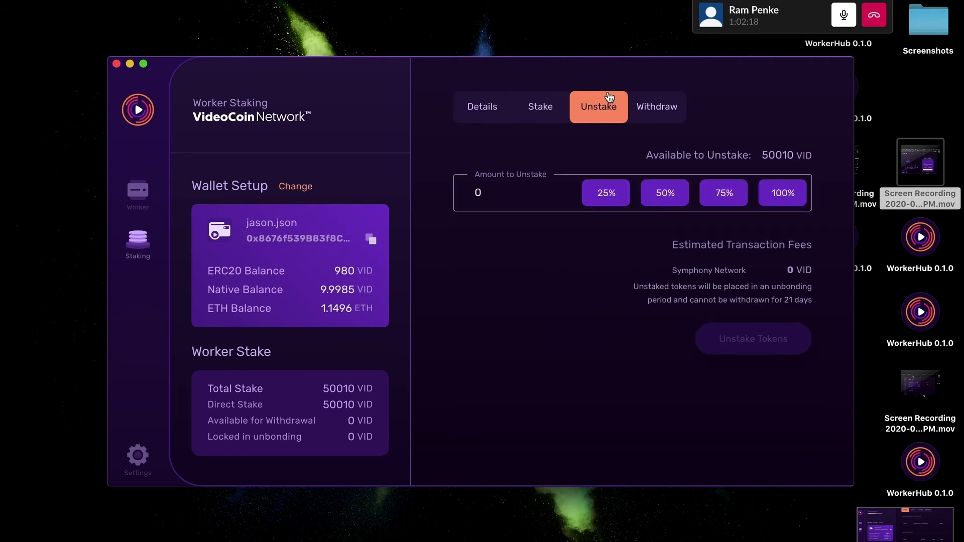
pyautogui.click(657, 106)
pyautogui.click(482, 107)
pyautogui.scroll(-5, 482, 226)
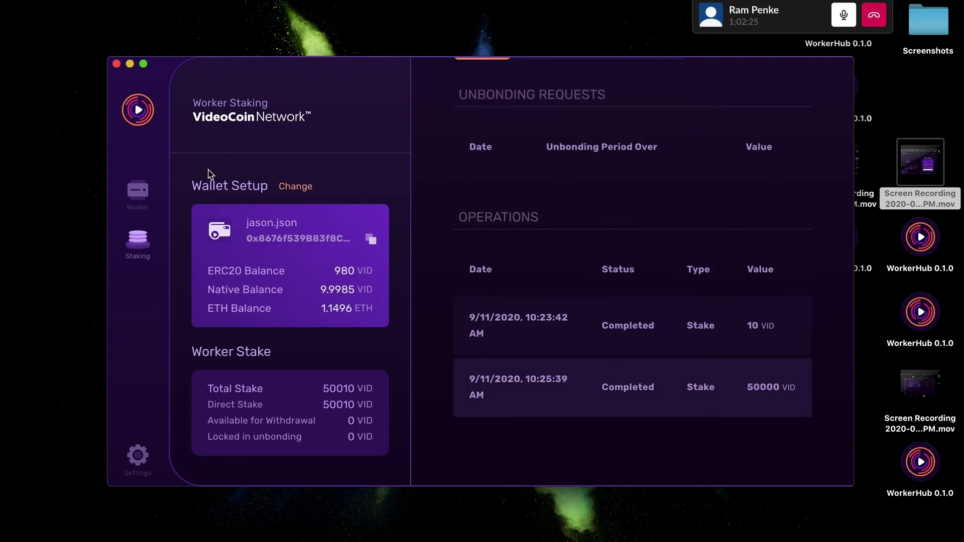
# Step: Set the worker to use 4 CPU cores and start it
pyautogui.click(138, 192)
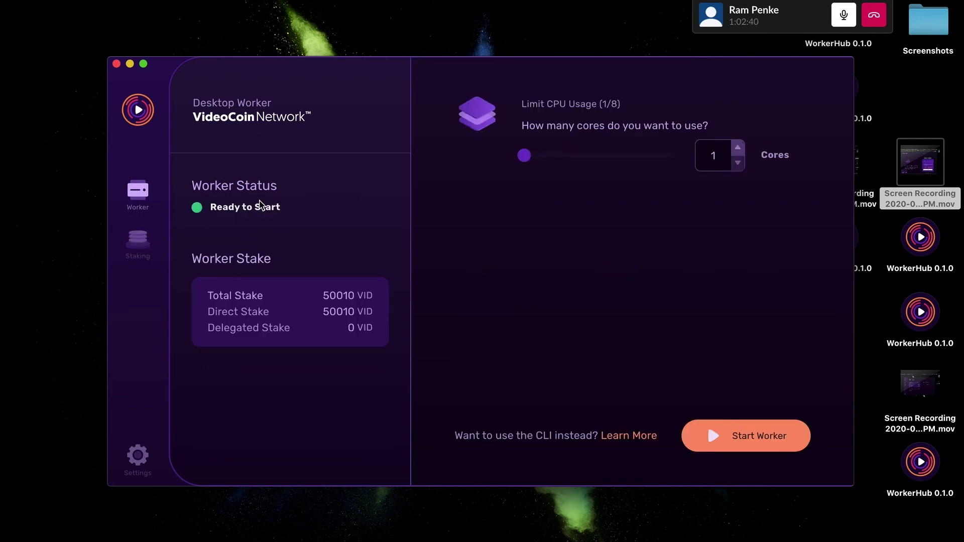
pyautogui.click(738, 148)
pyautogui.click(738, 148)
pyautogui.click(739, 149)
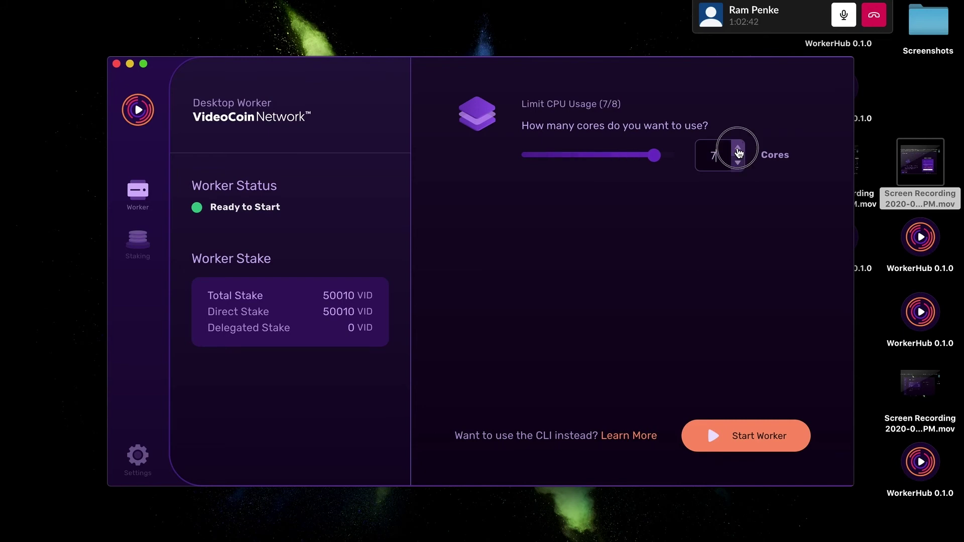
pyautogui.click(738, 148)
pyautogui.click(739, 149)
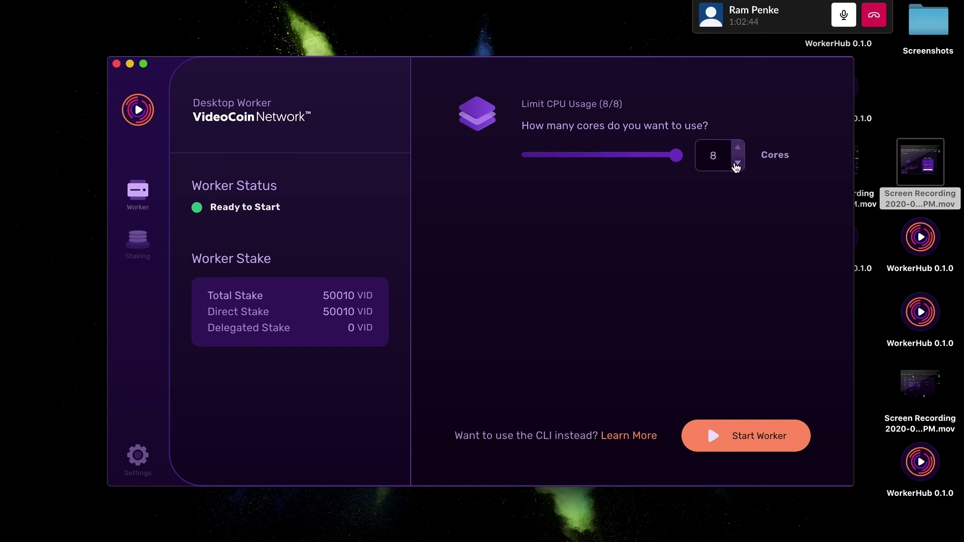
pyautogui.click(738, 163)
pyautogui.click(738, 162)
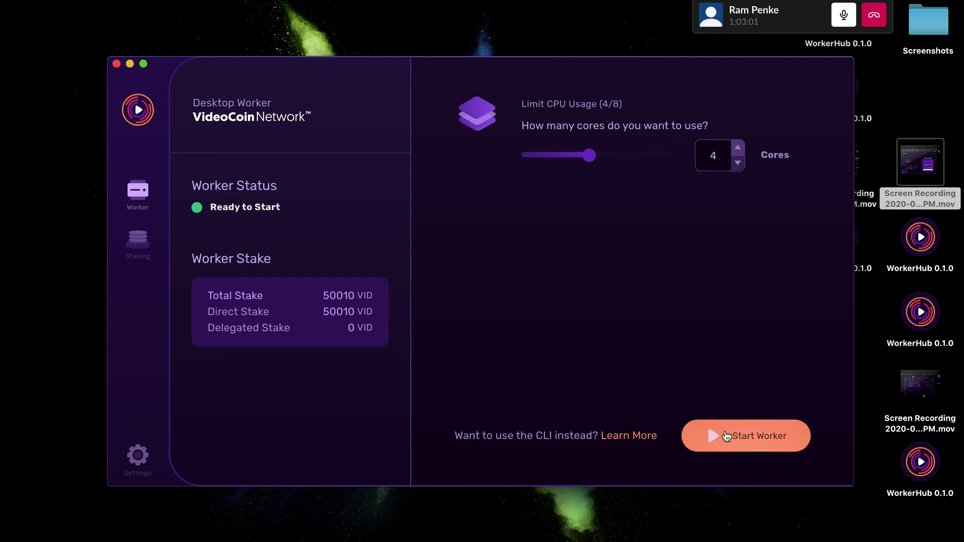
pyautogui.click(726, 437)
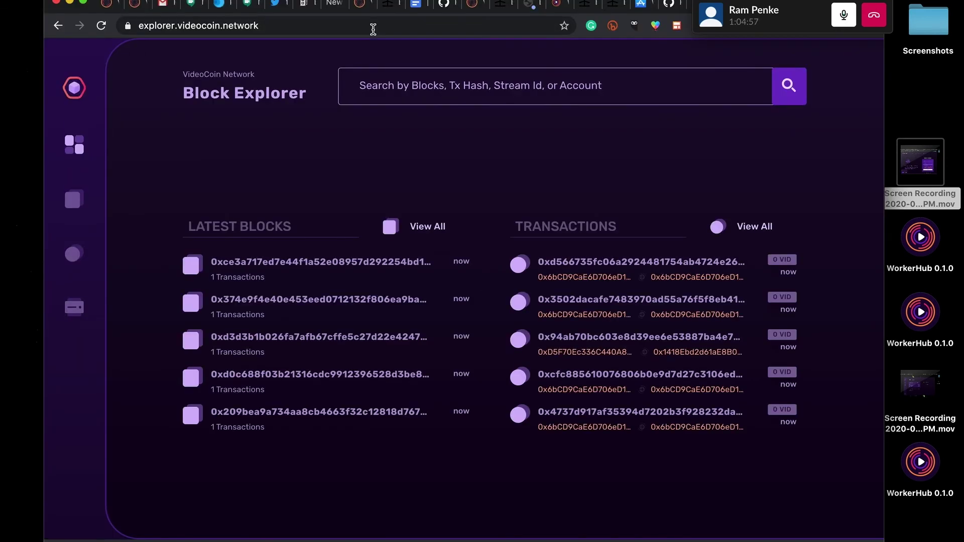
# Step: Browse the explorer's Blocks, Dashboard and Transactions views, then open empty-firefly's page from Worker Nodes
pyautogui.click(73, 199)
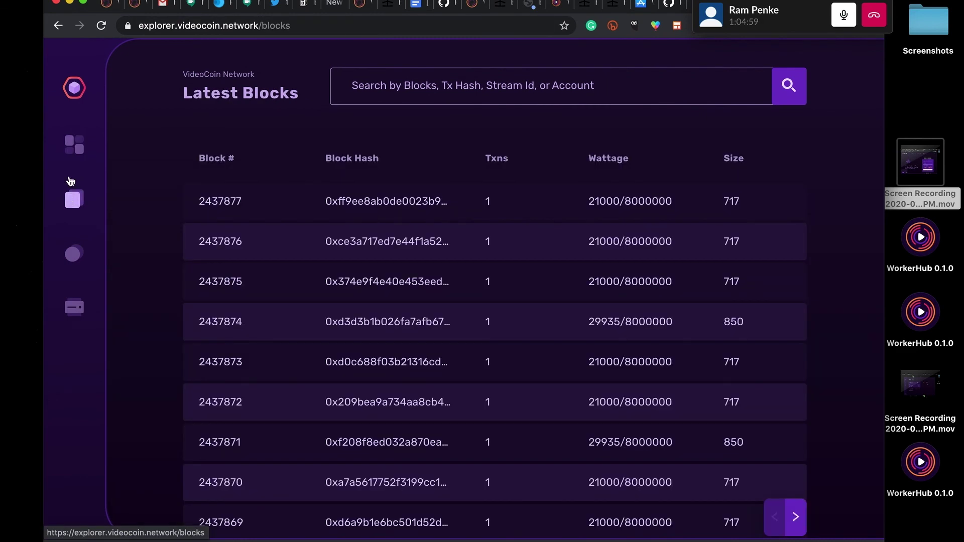
pyautogui.click(73, 147)
pyautogui.click(73, 255)
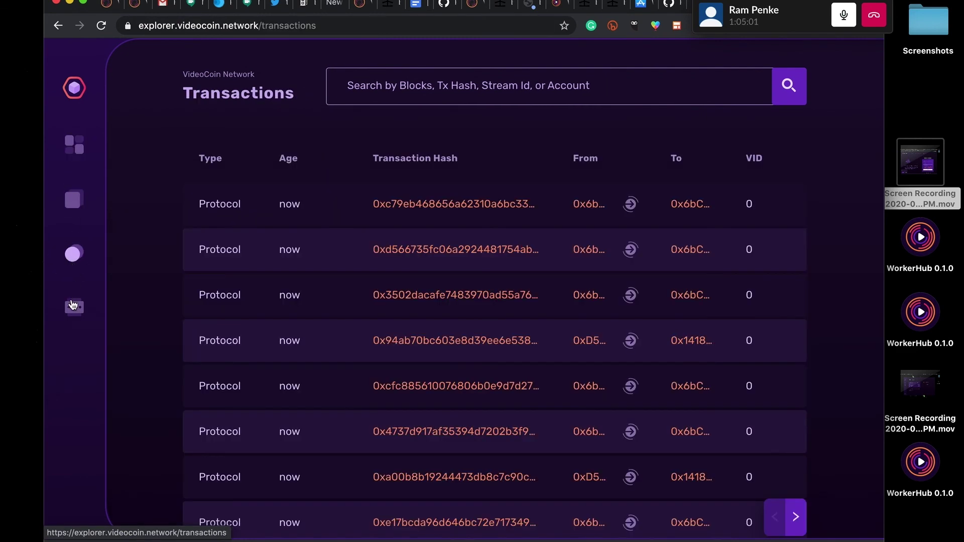
pyautogui.click(73, 307)
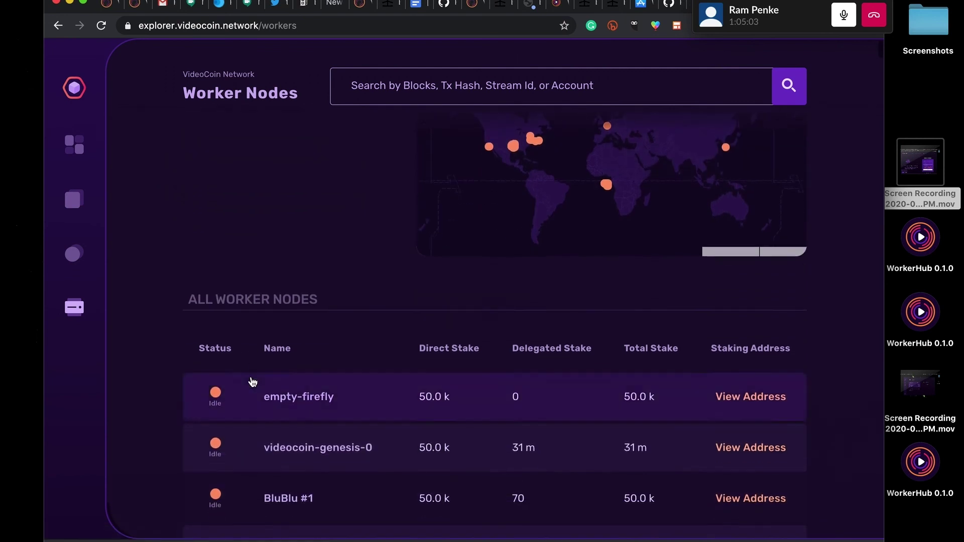
pyautogui.scroll(-3, 253, 382)
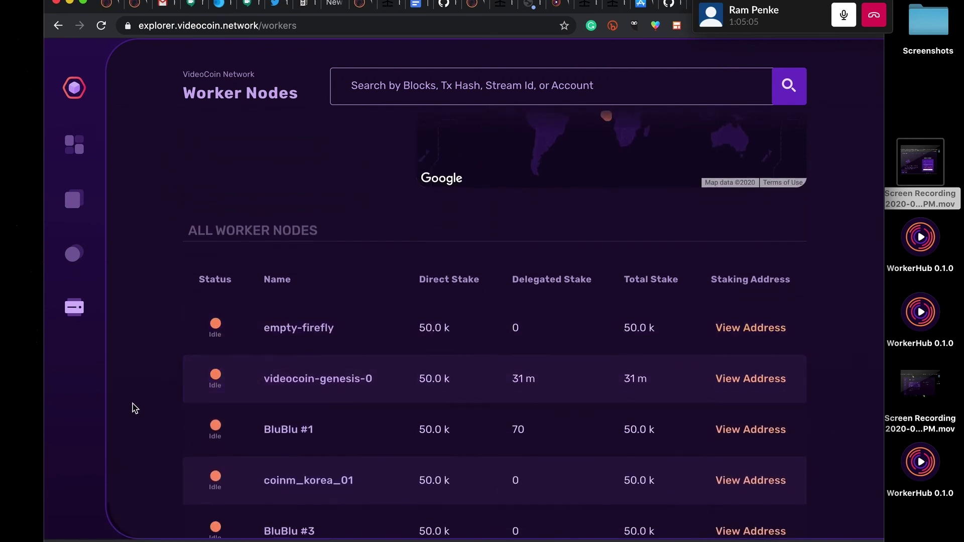
pyautogui.scroll(-3, 132, 408)
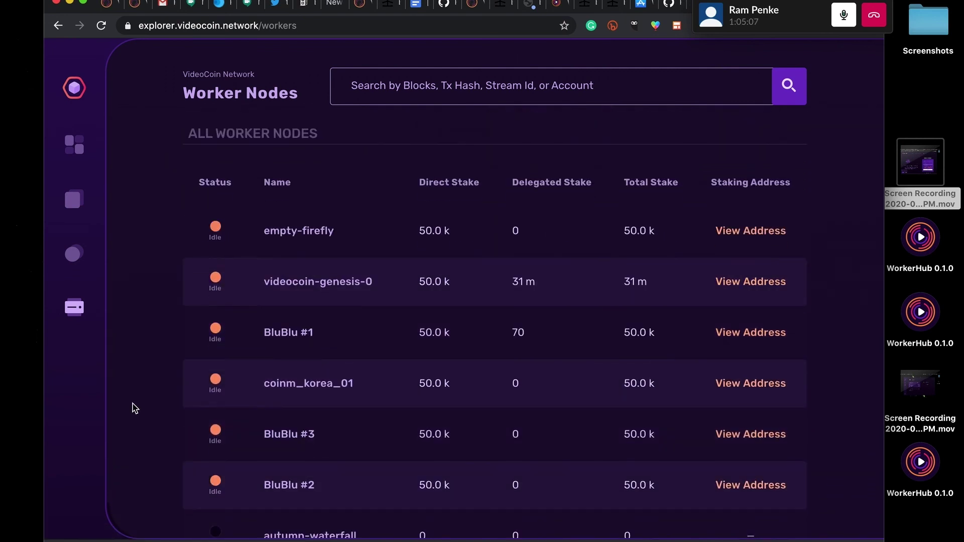
pyautogui.scroll(-1, 132, 409)
pyautogui.scroll(1, 132, 408)
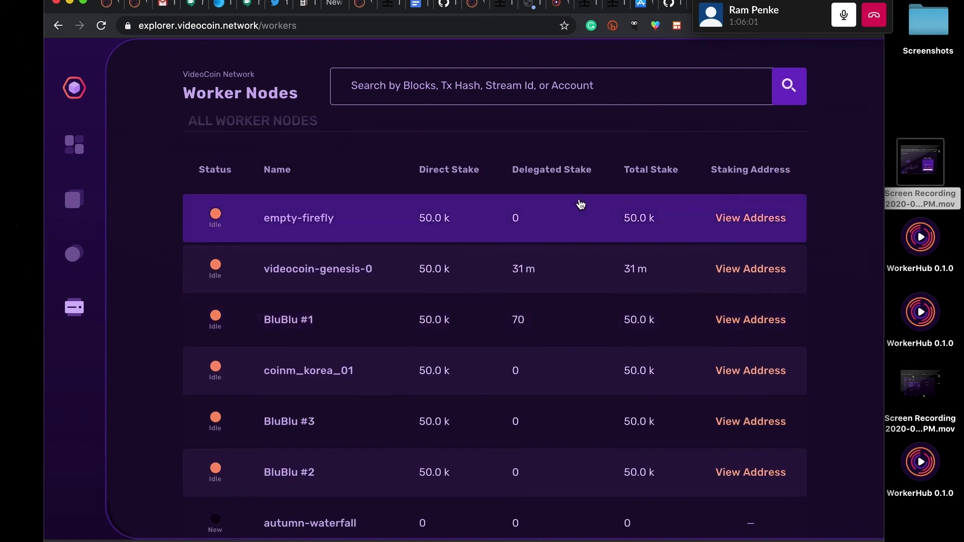
pyautogui.click(316, 205)
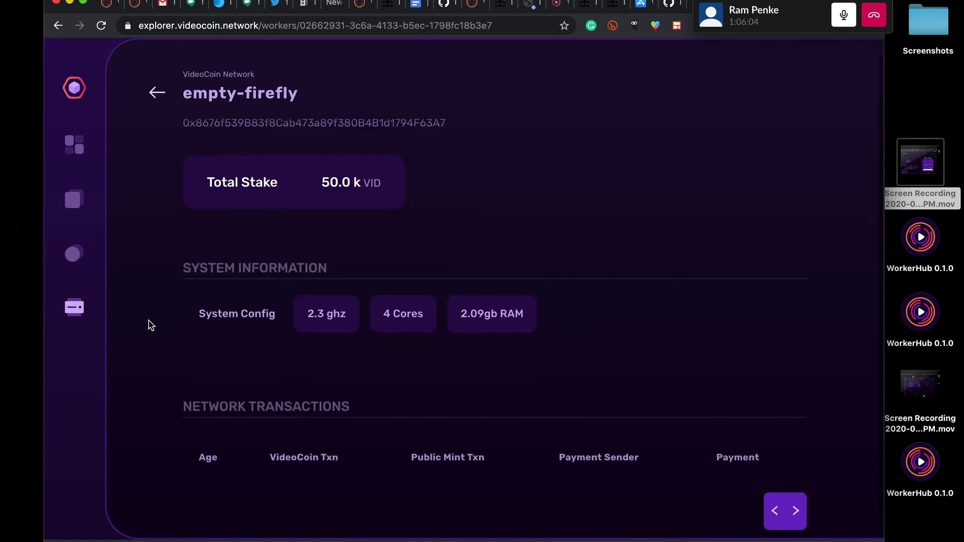
pyautogui.scroll(-1, 148, 324)
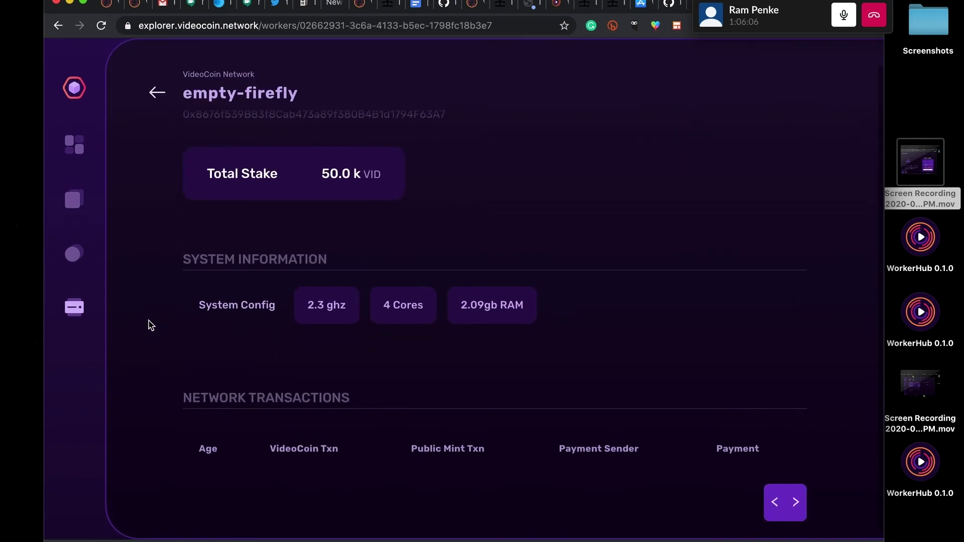
pyautogui.scroll(1, 148, 324)
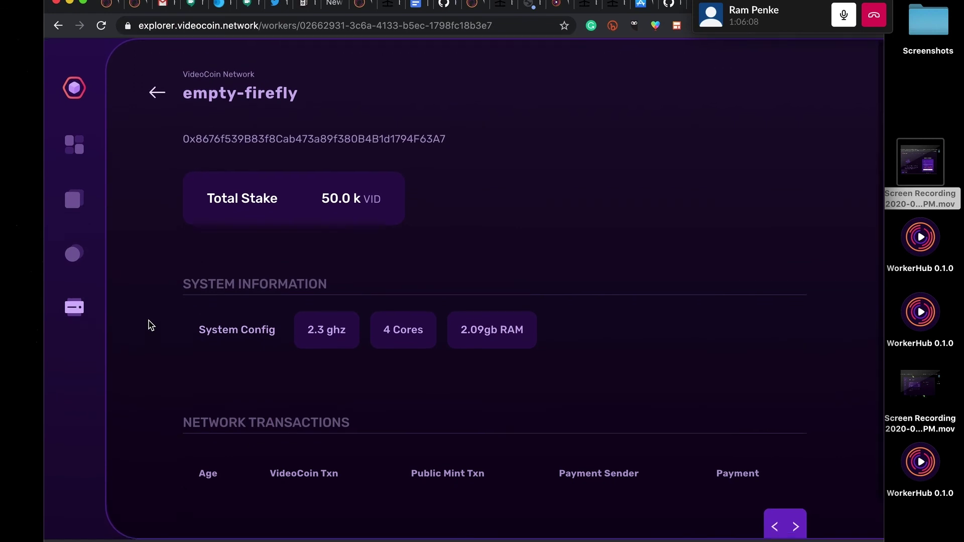
pyautogui.click(156, 96)
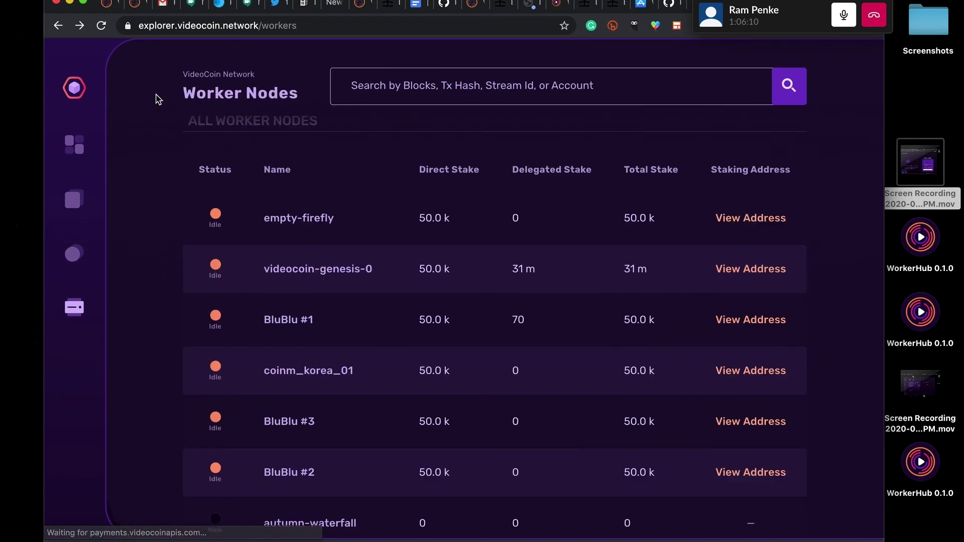